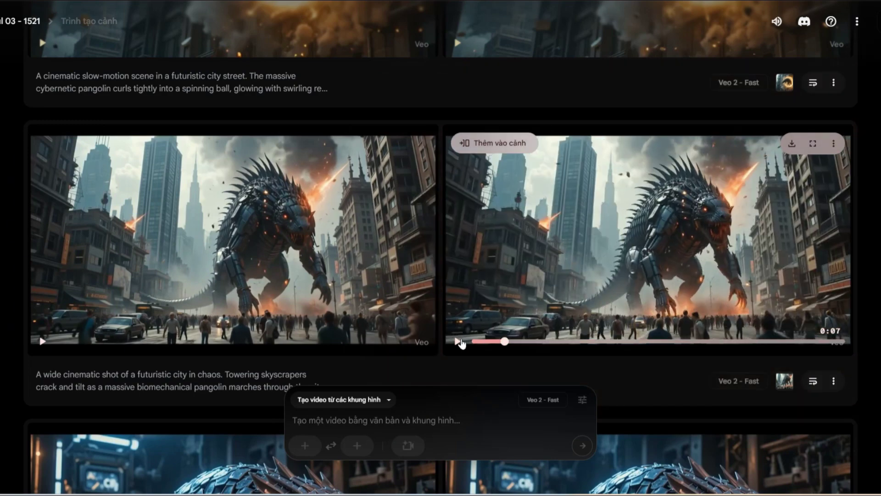
scroll(367, 326, "down", 3)
scroll(367, 326, "down", 3)
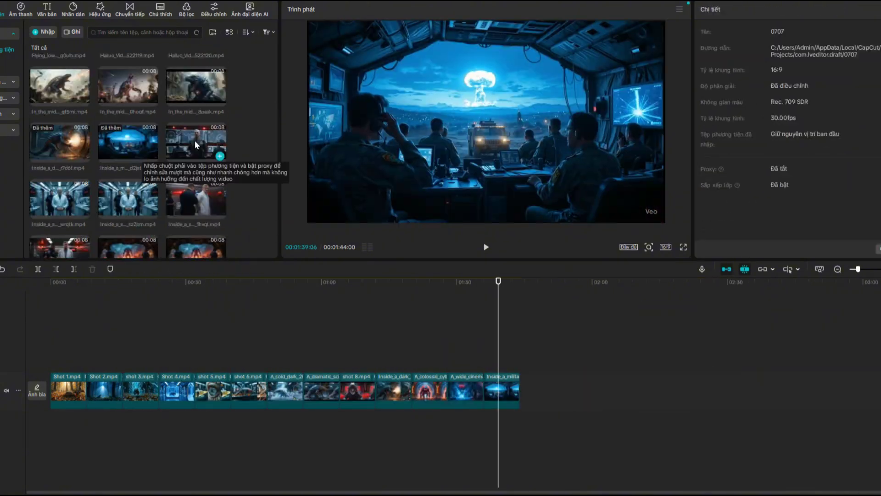
Switch to CapCut and append the remaining generated clips from the media library to the end of the timeline
left_click(193, 143)
left_click(219, 154)
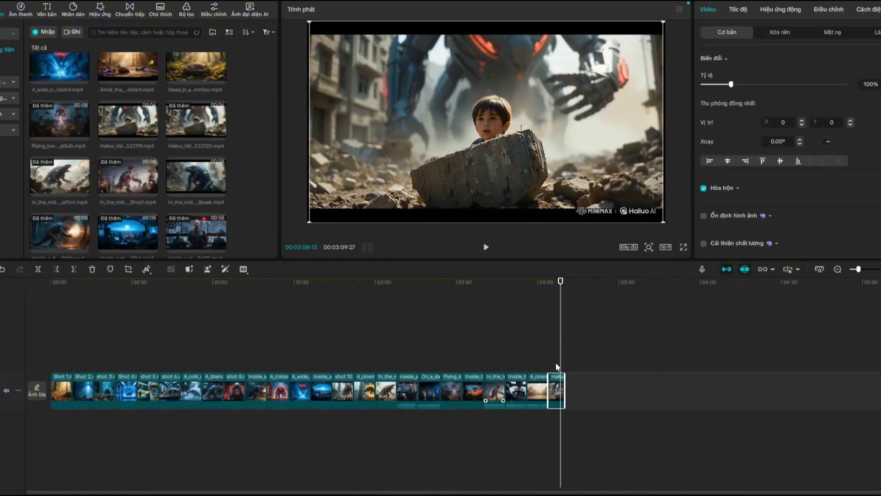
left_click(196, 97)
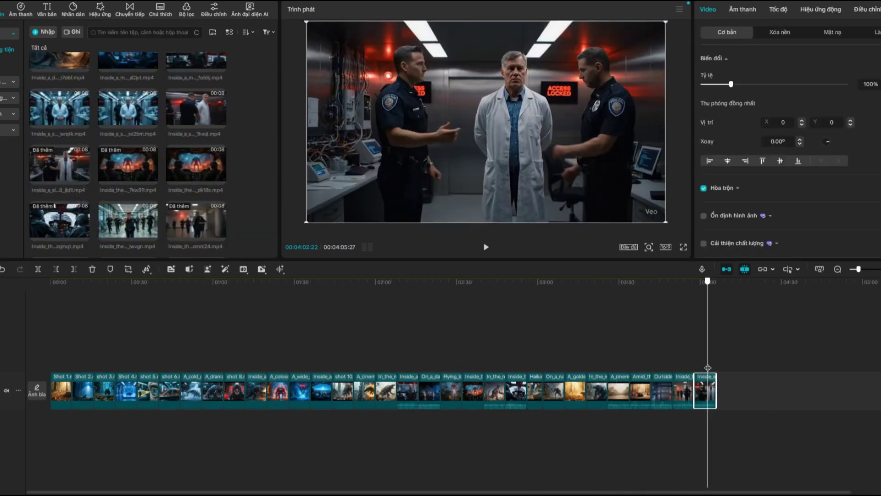
left_click(196, 109)
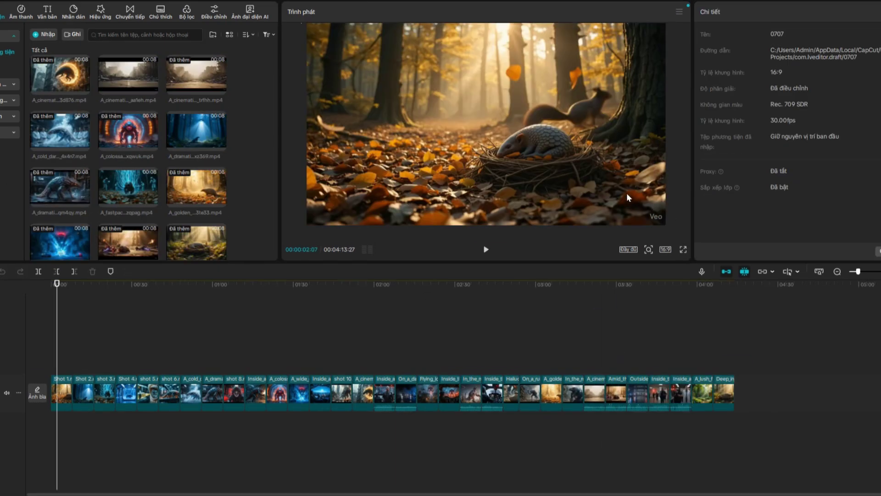
Enlarge the opening clips one after another until the watermark falls outside the frame, scaling Shot 1 to 119%
left_click(653, 201)
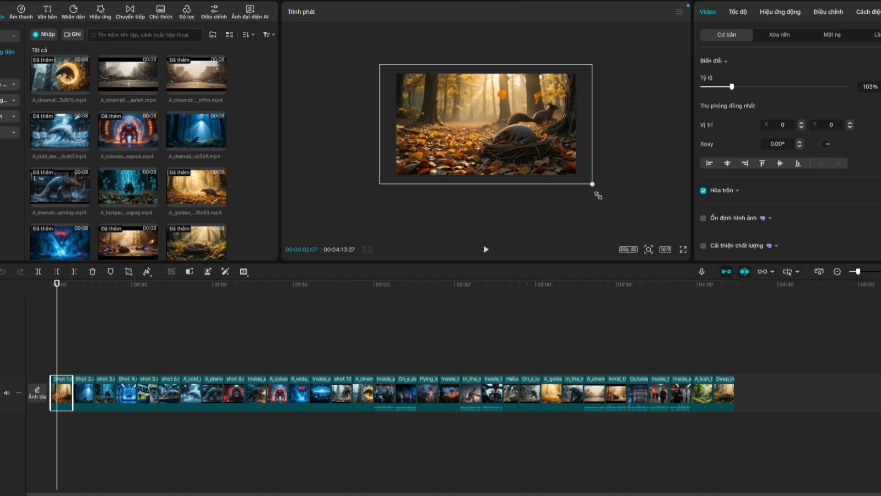
left_click_drag(70, 362, 85, 367)
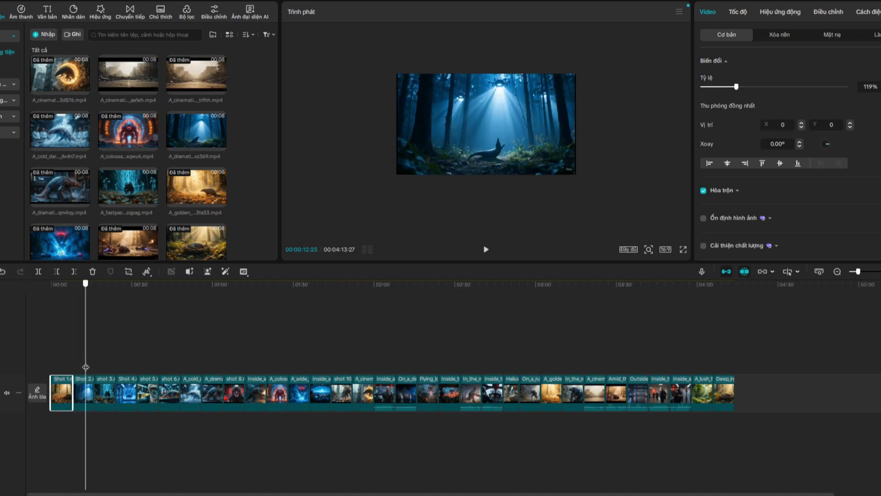
key("Down")
key("Down")
key("Down")
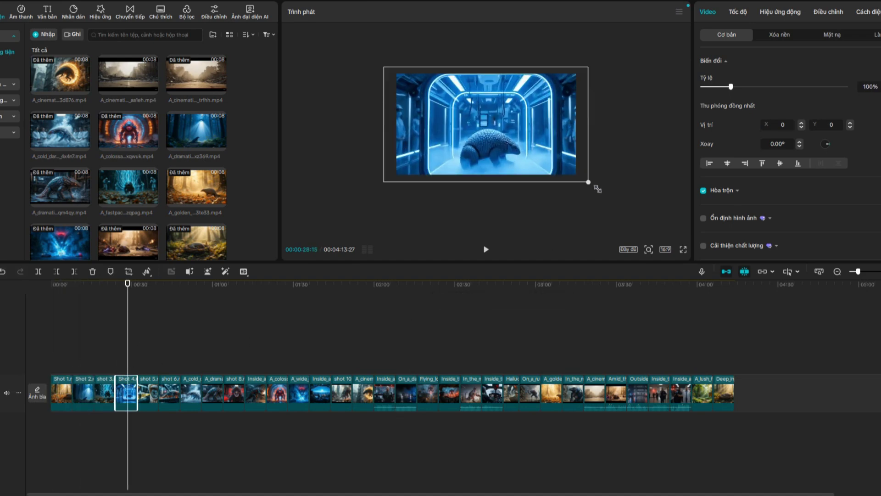
key("Down")
key("Down")
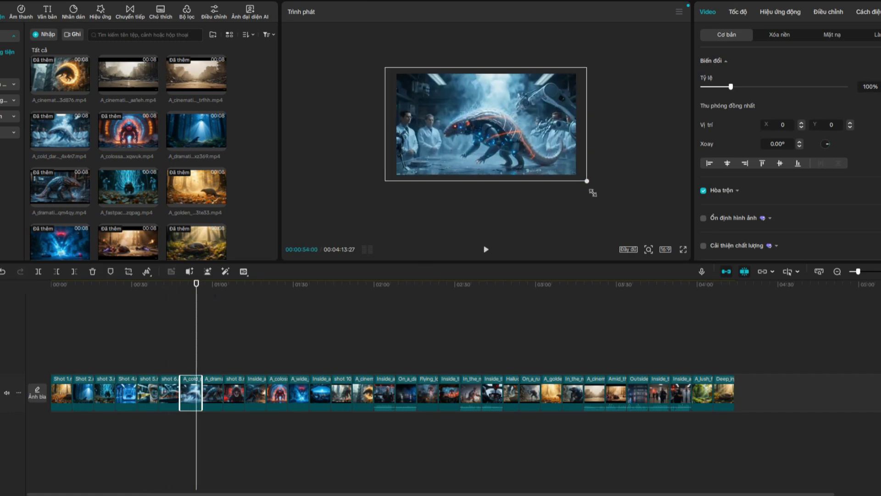
Scale up the following clips one by one to about 114% to push their watermarks out of the frame
key("Down")
key("Down")
key("Down")
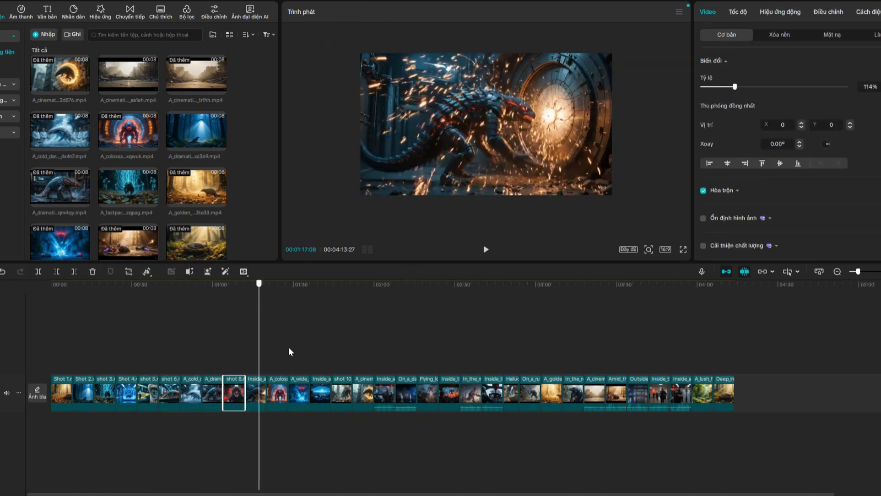
key("Down")
key("Down")
key("Down")
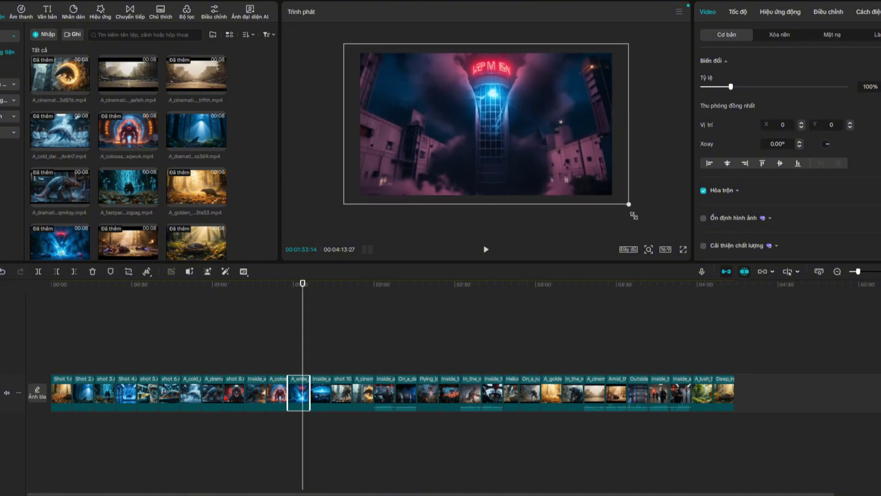
key("Down")
key("Down")
key("Down")
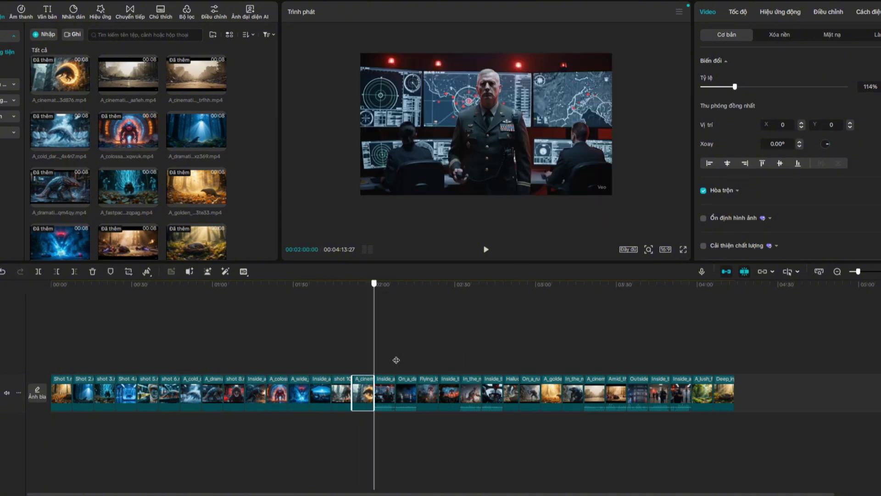
key("Down")
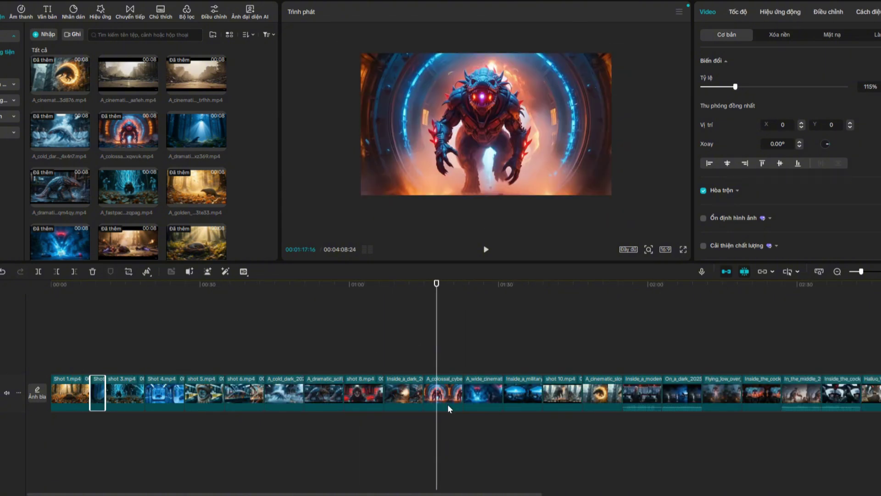
Reverse the A_colossal_cybernetic clip and play it back from its start
left_click(422, 360)
key("space")
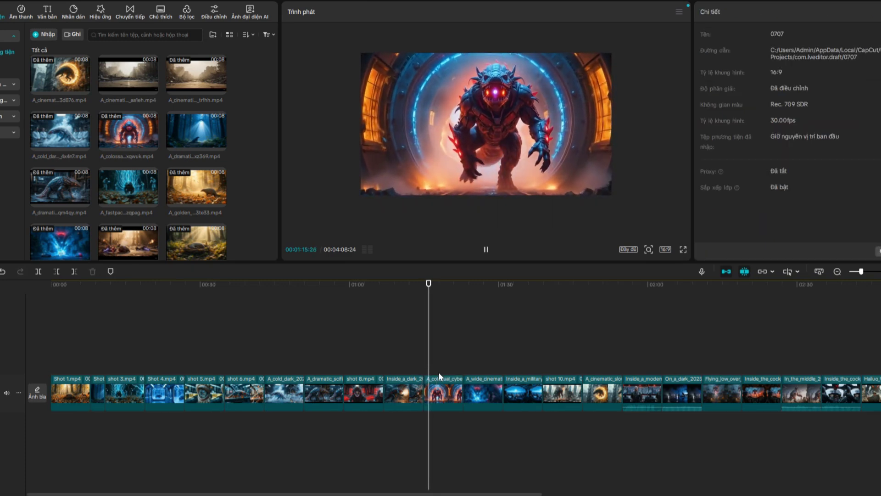
left_click(442, 393)
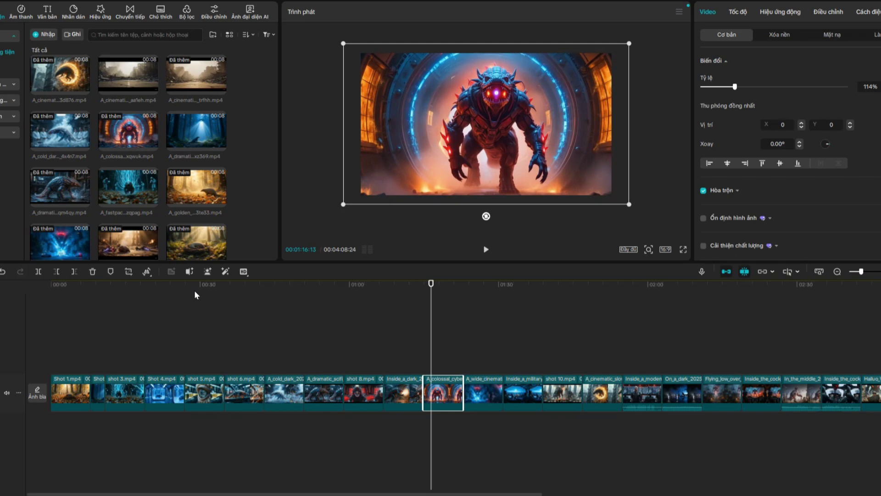
left_click(146, 272)
left_click(170, 309)
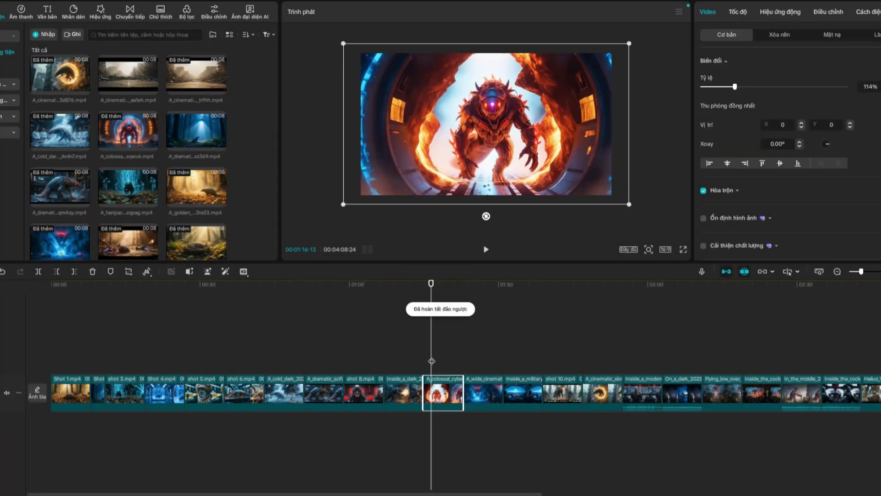
left_click_drag(431, 361, 426, 362)
key("space")
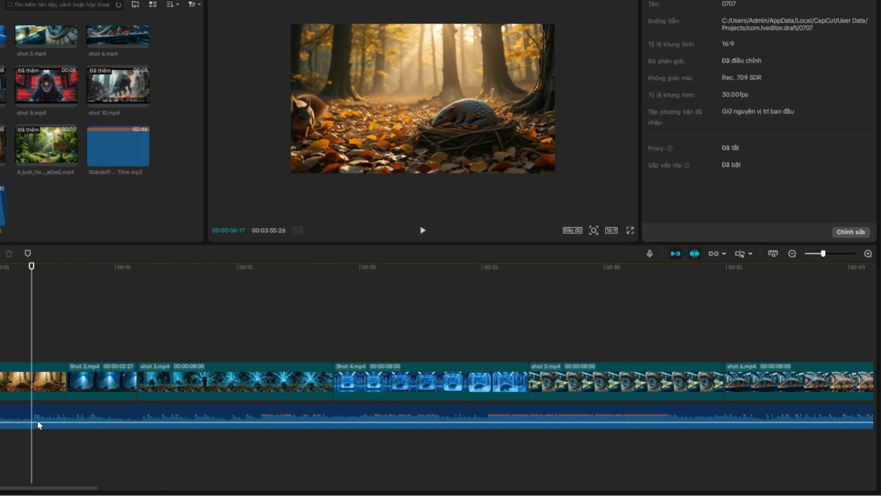
Download the dramatic film track Nicolas MF Cage from the YouTube Audio Library
left_click(6, 350)
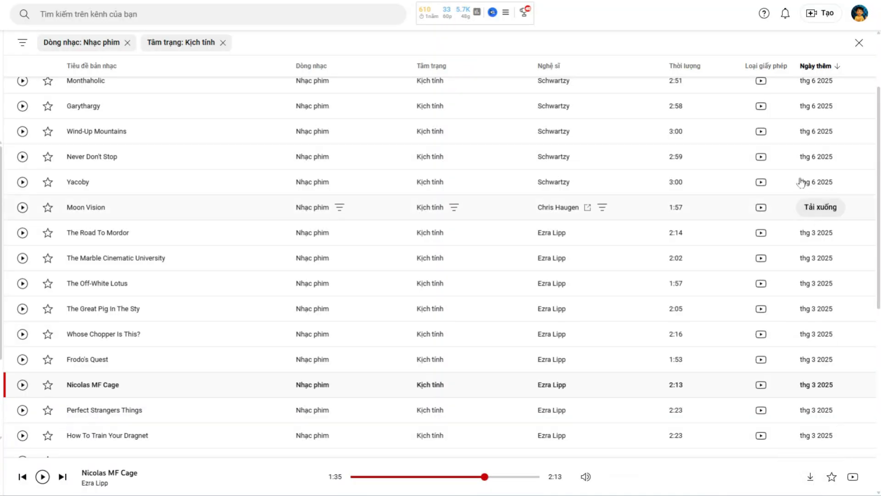
scroll(95, 400, "down", 2)
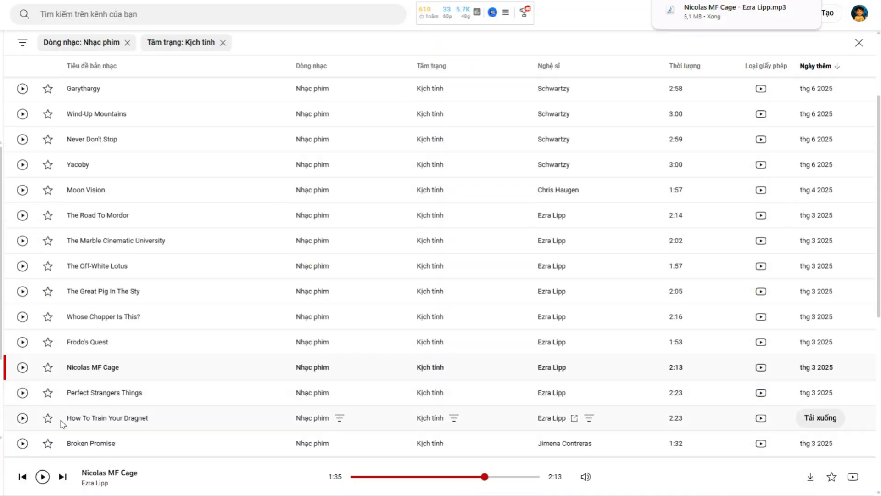
left_click(22, 375)
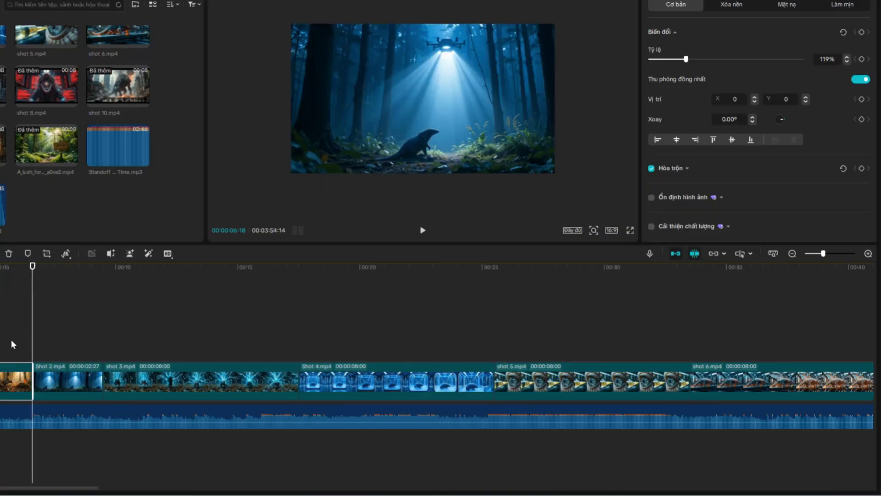
Play the cut between Shot 1 and Shot 2 and check the last two clips past the end of the music
left_click(12, 344)
key("space")
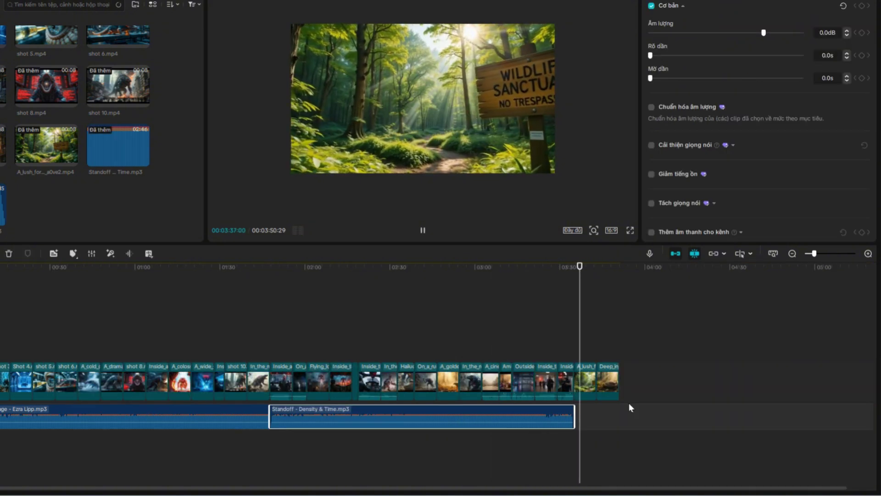
key("space")
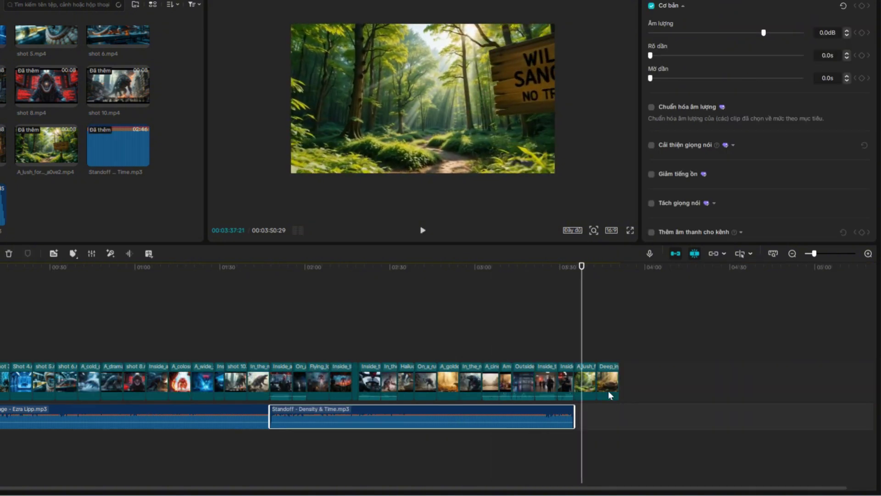
left_click_drag(581, 350, 608, 348)
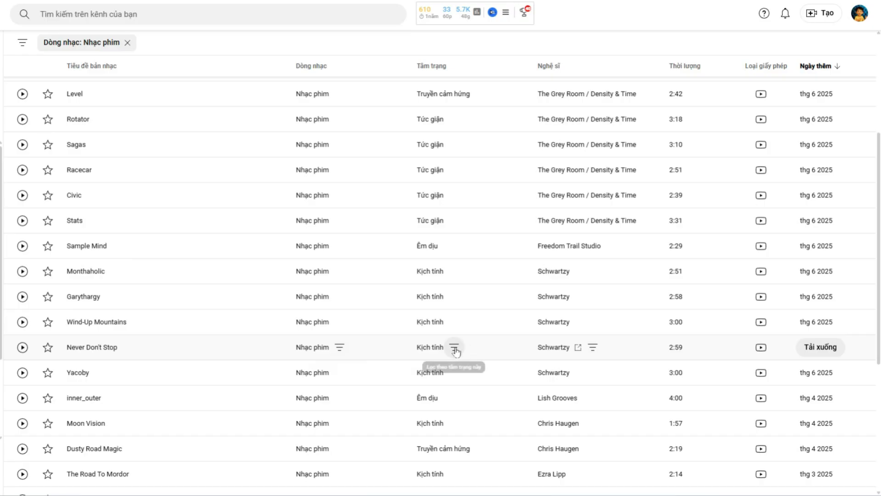
Filter the YouTube Audio Library's film music by the Kịch tính mood and look through the tracks
left_click(454, 347)
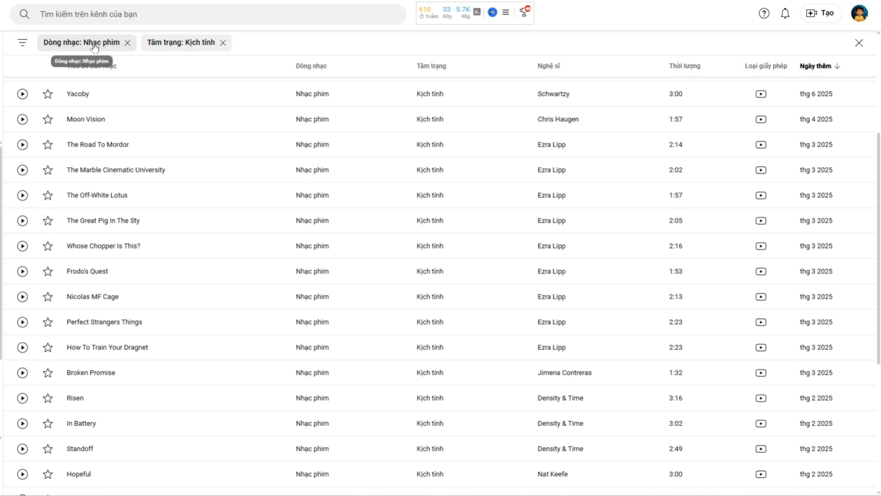
scroll(289, 147, "up", 4)
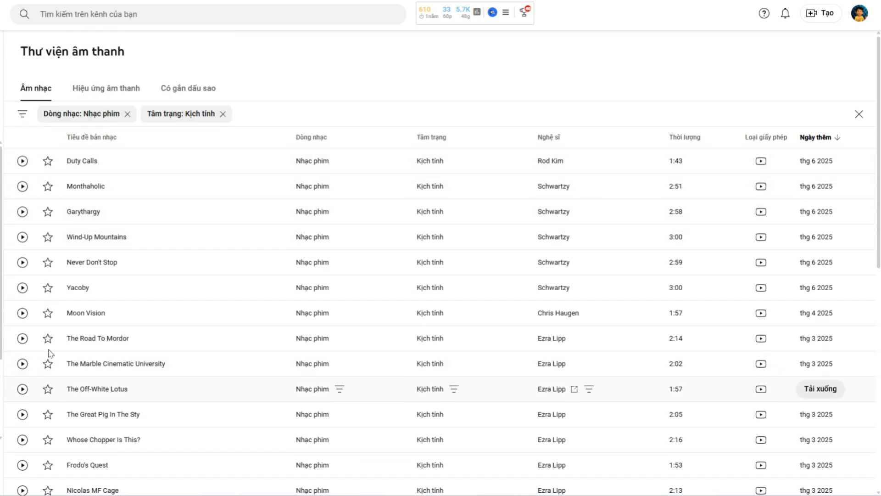
scroll(37, 403, "down", 3)
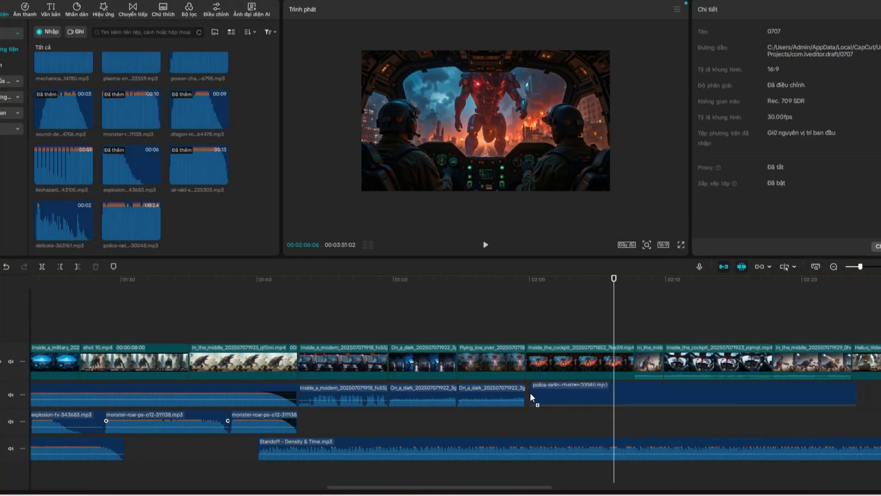
Place the police-radio-chatter sound effect under the cockpit clip starting around 2:00 and trim its end near that clip's end
left_click_drag(532, 397, 532, 398)
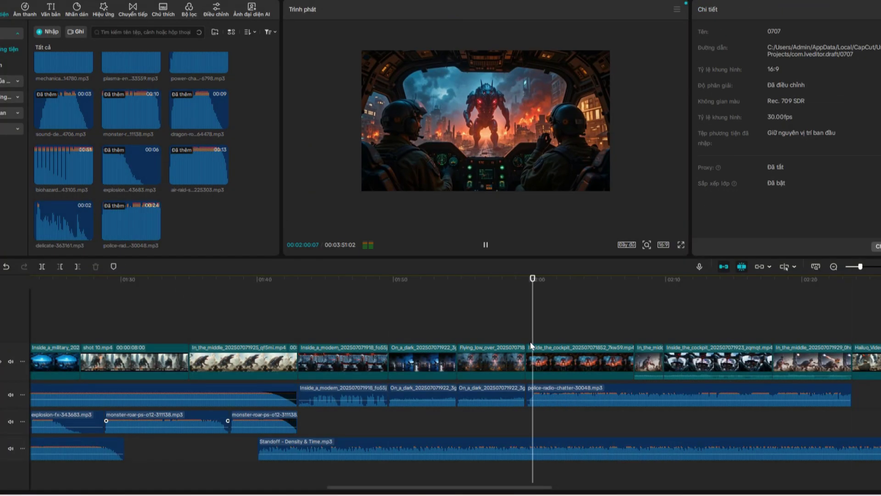
scroll(530, 341, "down", 2)
left_click_drag(561, 342, 578, 331)
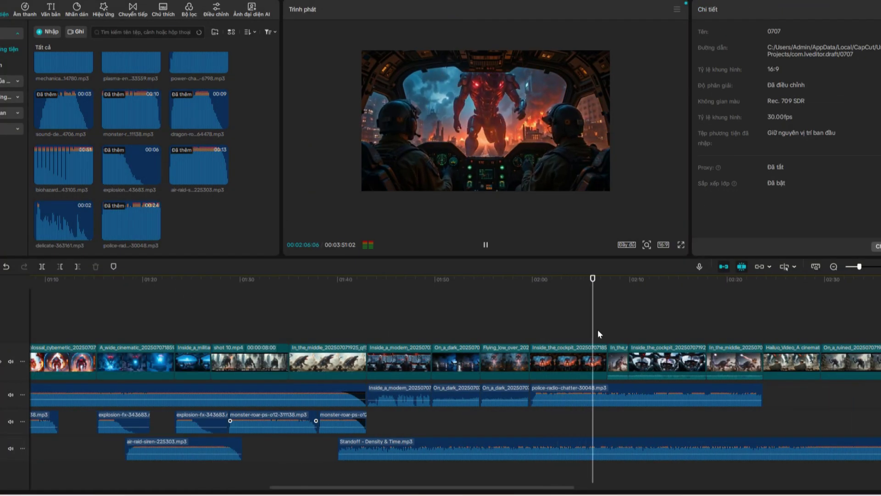
left_click(608, 398)
key("w")
Play through the clips following the police radio chatter and select the second cockpit clip
scroll(631, 396, "down", 1)
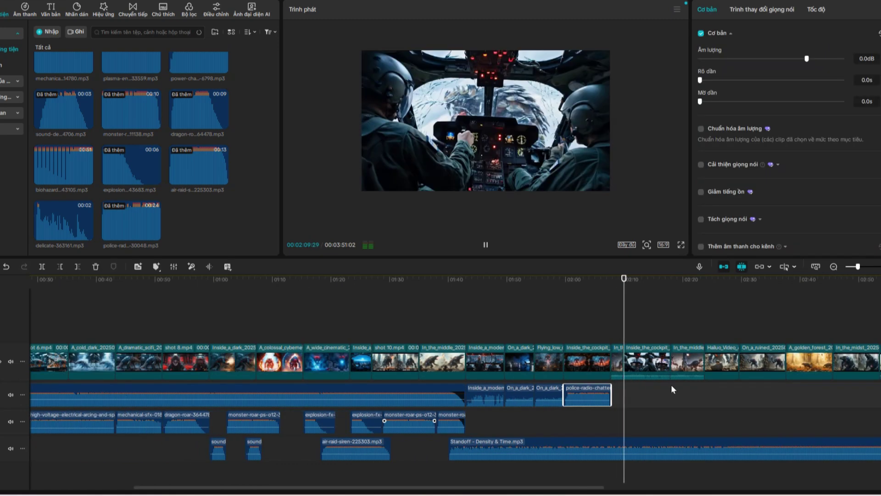
scroll(676, 390, "down", 2)
left_click(685, 363)
left_click(710, 399)
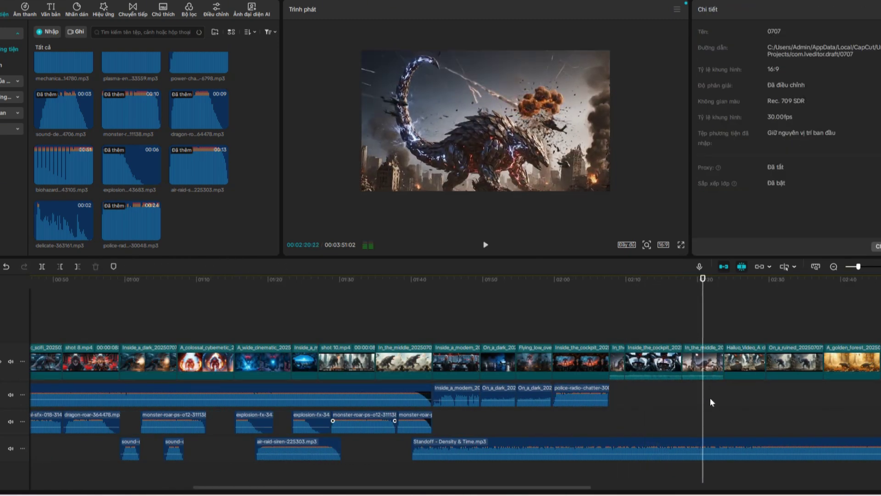
left_click(652, 363)
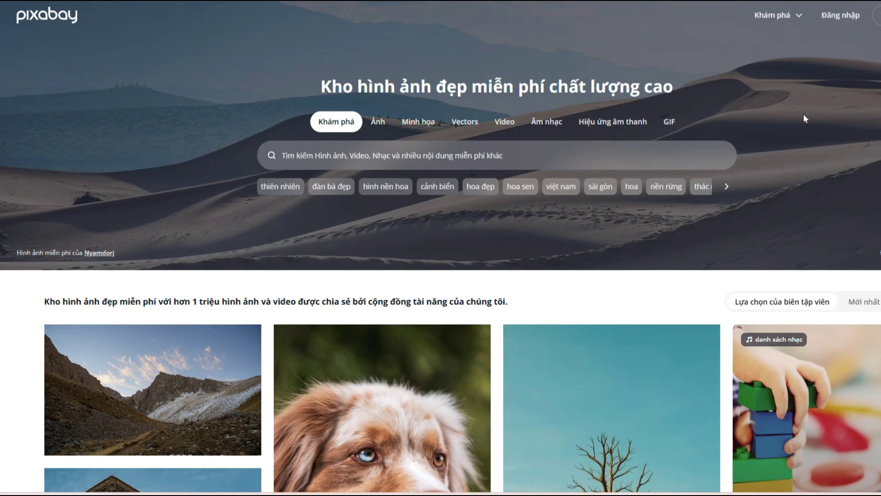
Review ChatGPT's sound effect suggestions for the lab scenes and search Pixabay's sound effects for "Robotic arm movements"
left_click(597, 128)
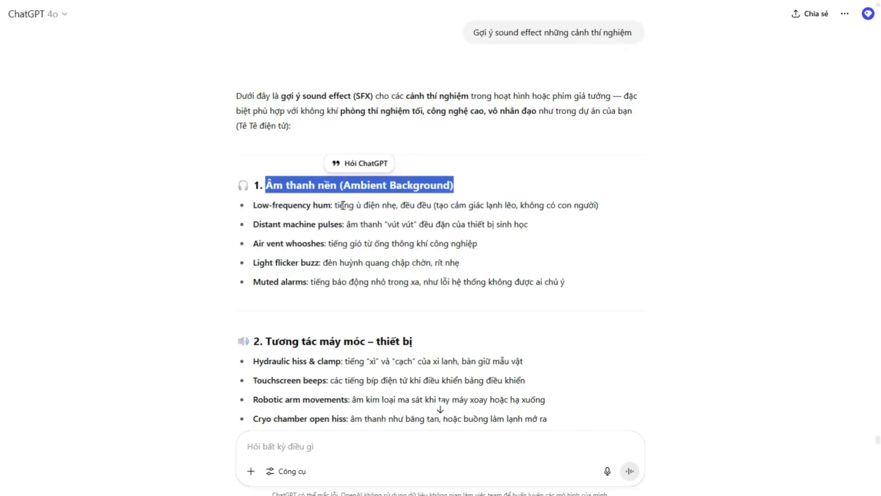
left_click(343, 203)
left_click_drag(278, 225, 438, 283)
scroll(378, 273, "down", 2)
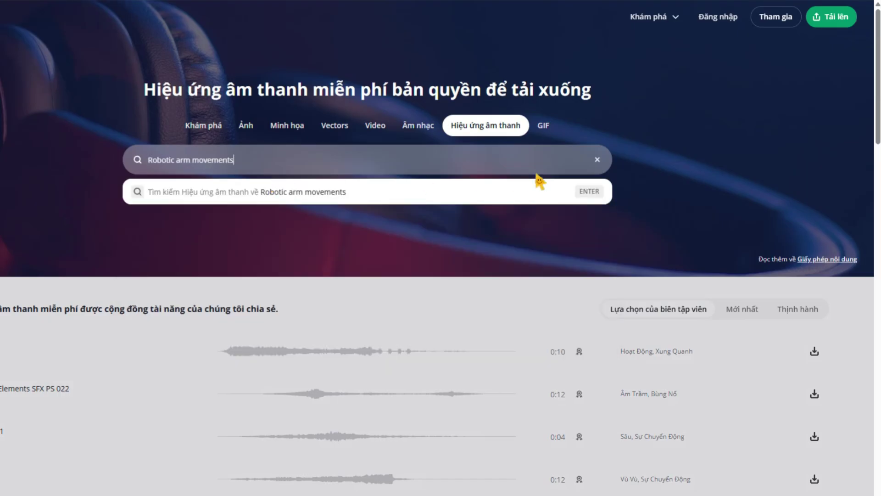
key("Return")
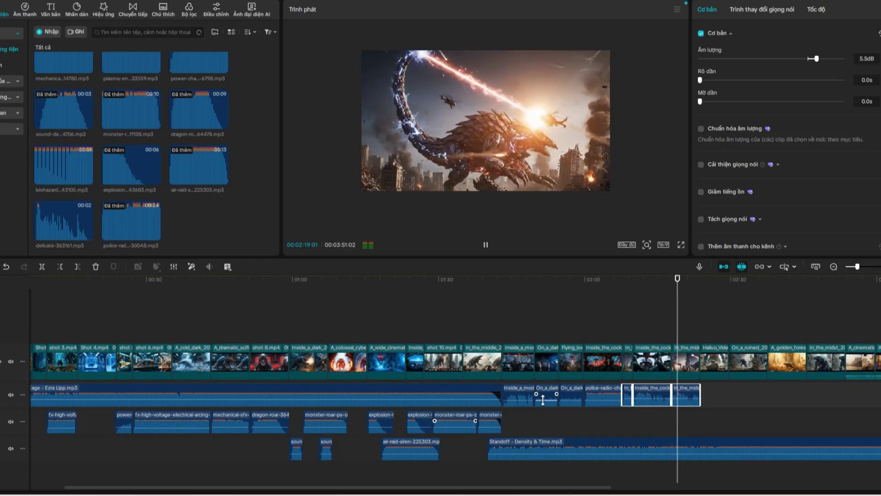
Reuse the monster-roar sound effect around the On_a_ruined clip in CapCut and play that section
key("space")
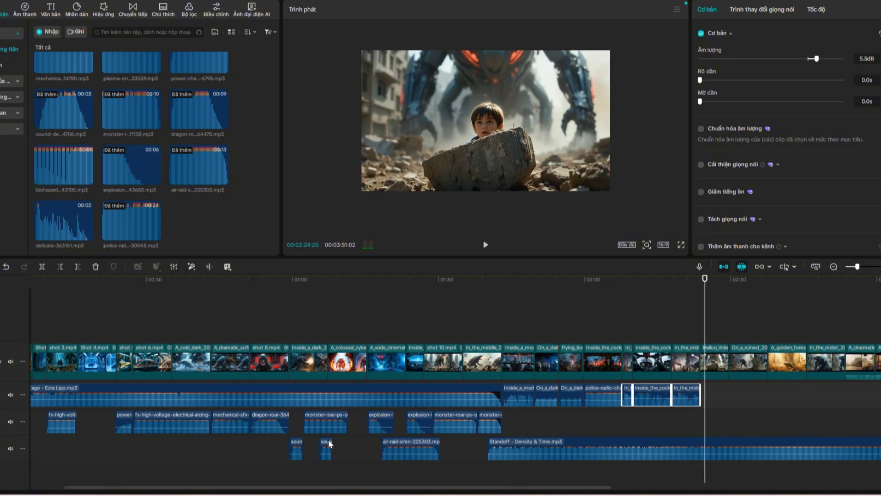
left_click(448, 422)
left_click_drag(448, 422, 758, 409)
scroll(758, 408, "up", 3)
key("space")
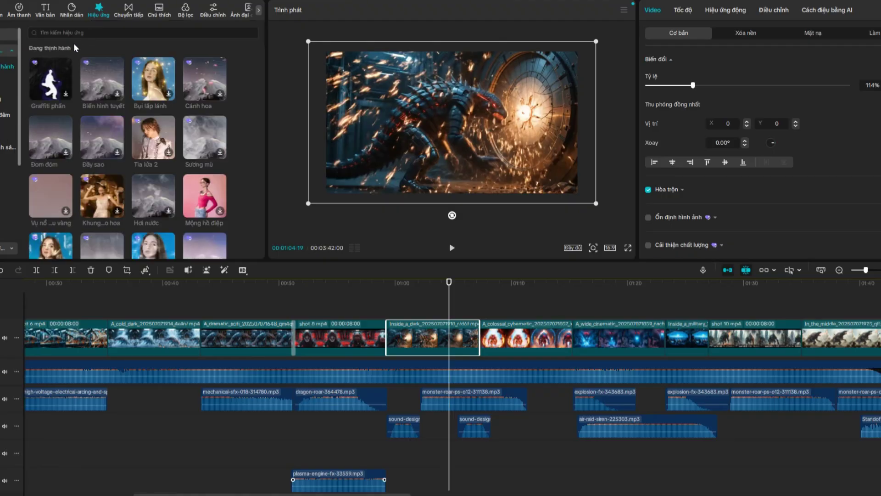
Find video effects for "lắc", add the Lắc shake effect at the start of the Inside_a_dark clip near 0:59, and preview it
left_click(77, 33)
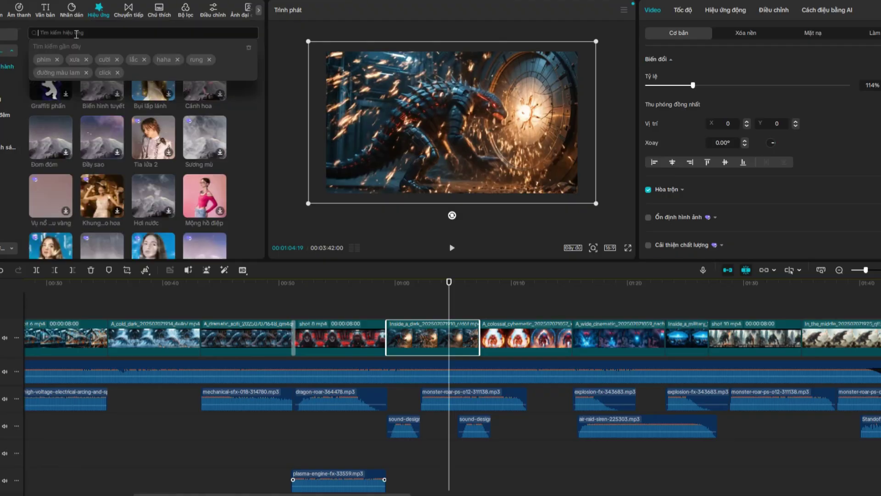
left_click(134, 59)
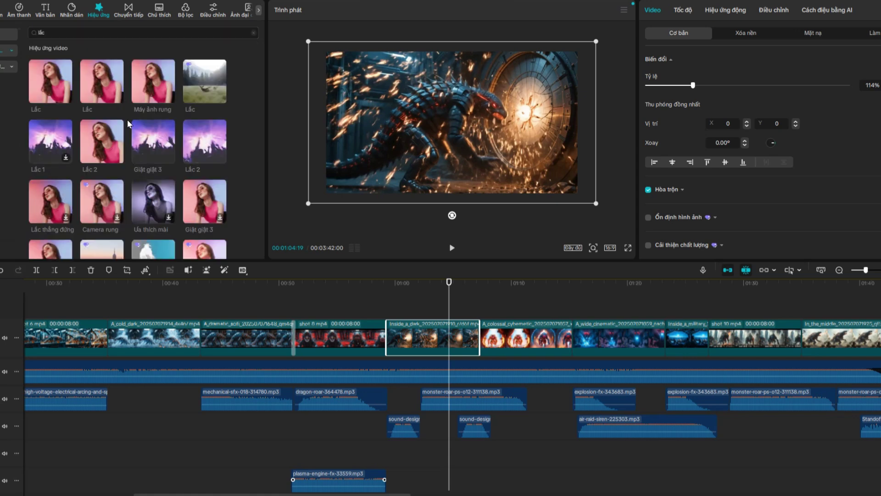
mouse_move(102, 91)
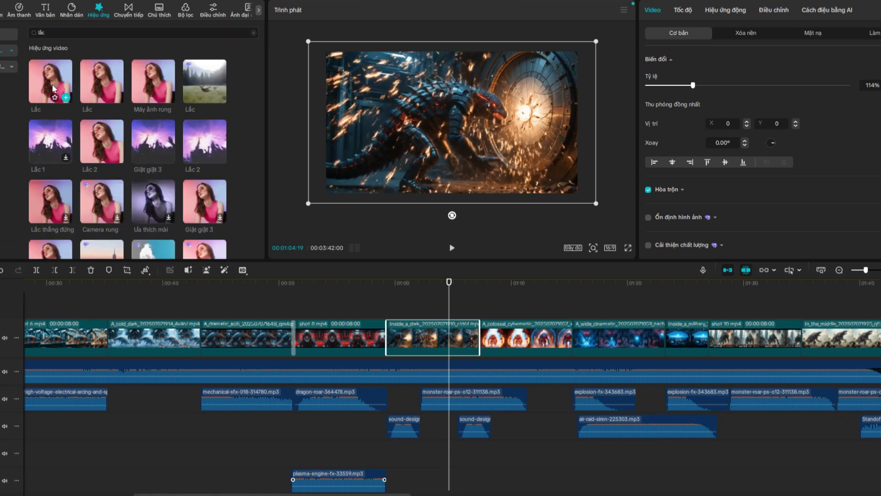
left_click_drag(174, 141, 389, 311)
left_click(383, 284)
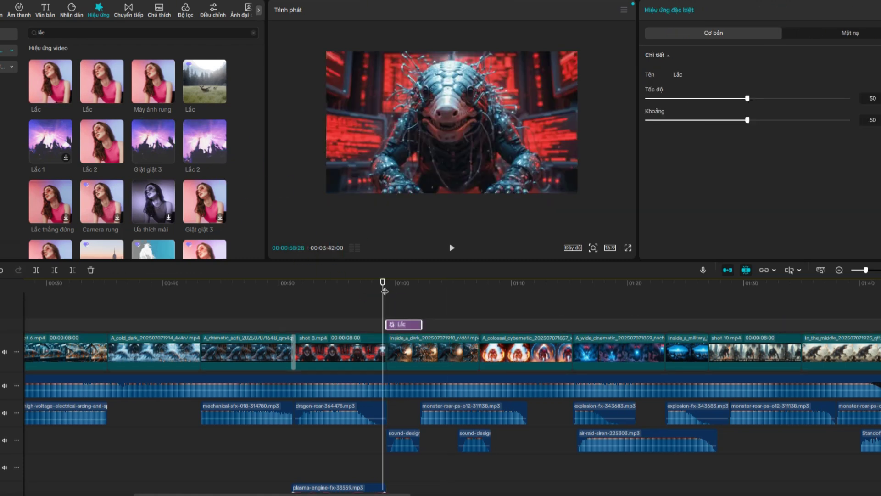
key("space")
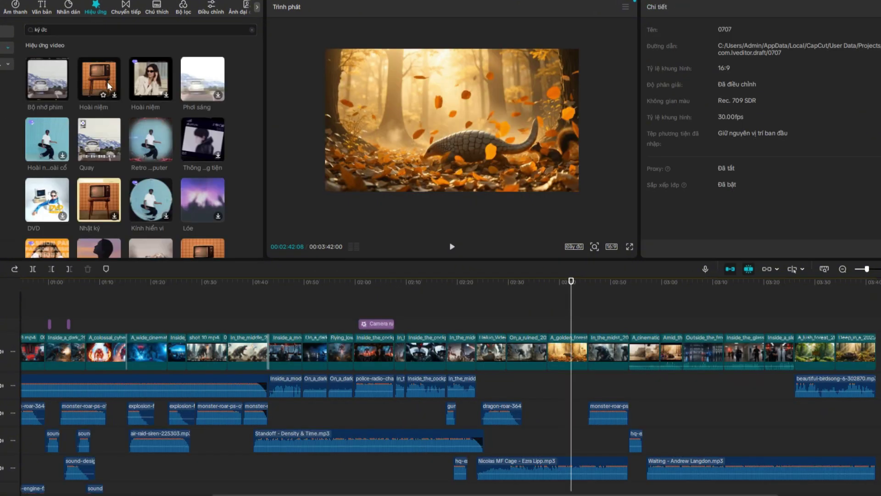
Apply the retro computer effect from the "ký ức" results to the golden forest clip around 2:42
left_click_drag(144, 143, 244, 190)
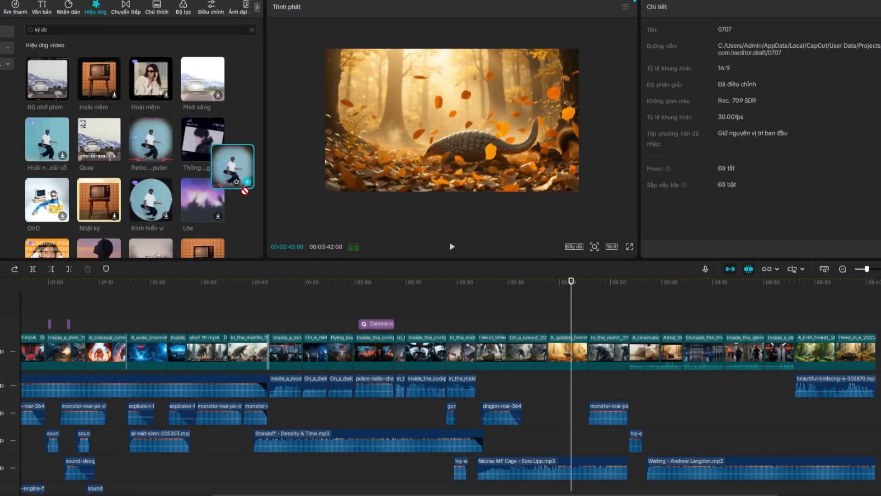
left_click_drag(560, 346, 563, 344)
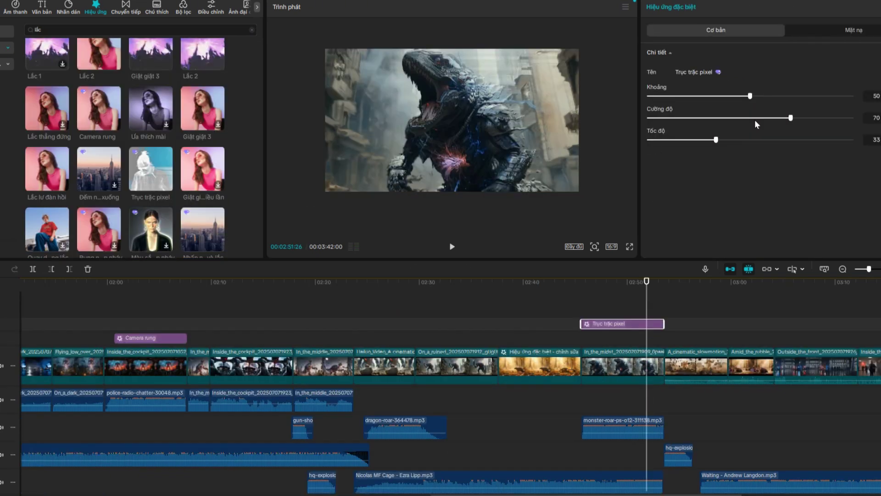
Set the Trục trặc pixel effect's Khoảng to 36 and Cường độ to 44, lower its Tốc độ, and play that section
left_click_drag(755, 120, 738, 118)
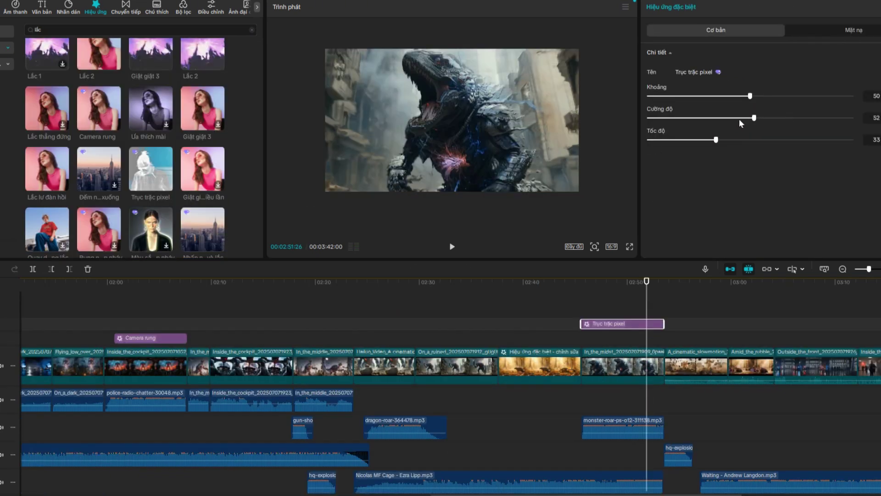
left_click(722, 96)
left_click(688, 139)
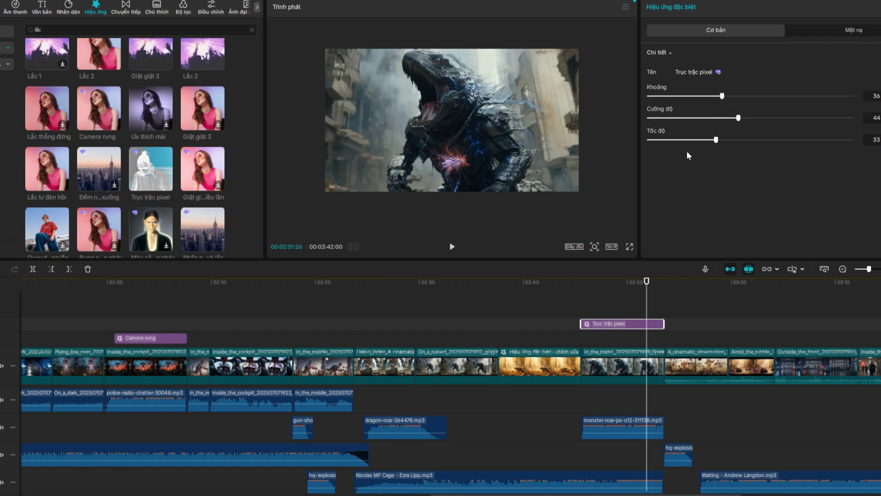
left_click(574, 296)
key("space")
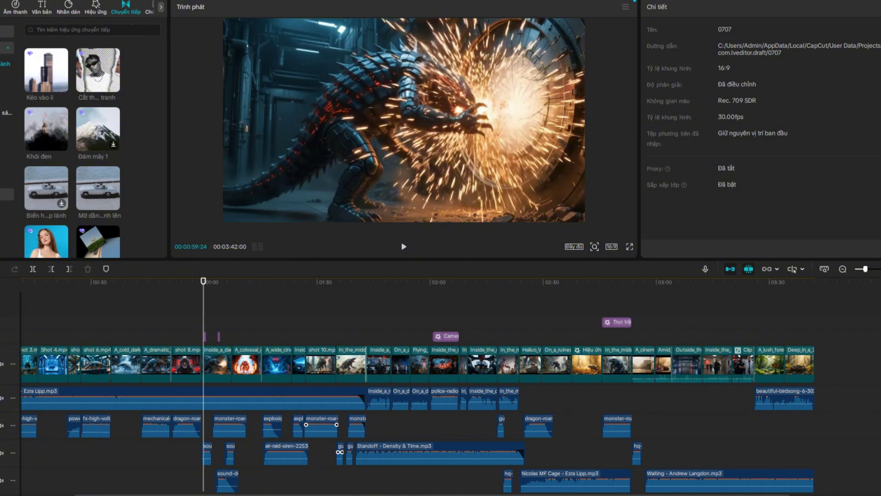
Add the Sóng màu sắc distortion transition between the shot 8 and Inside_a_dark clips near 0:59 and preview it
left_click(7, 227)
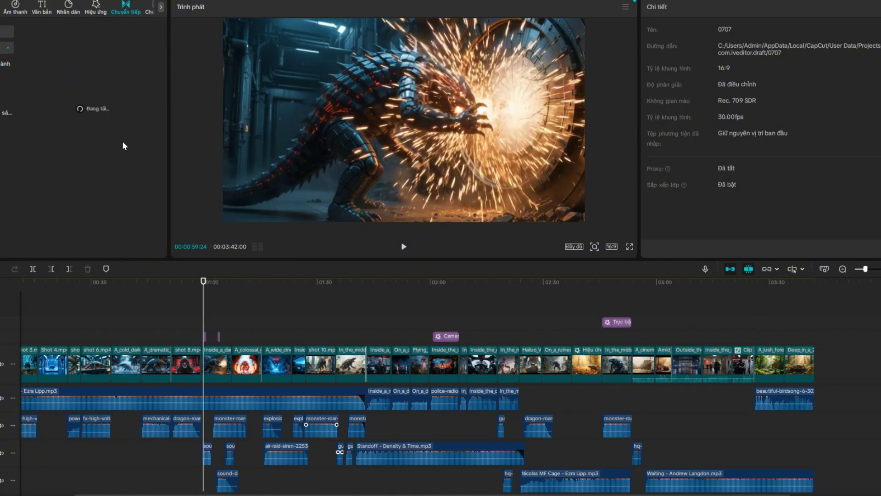
left_click_drag(168, 155, 190, 161)
left_click_drag(265, 172, 316, 161)
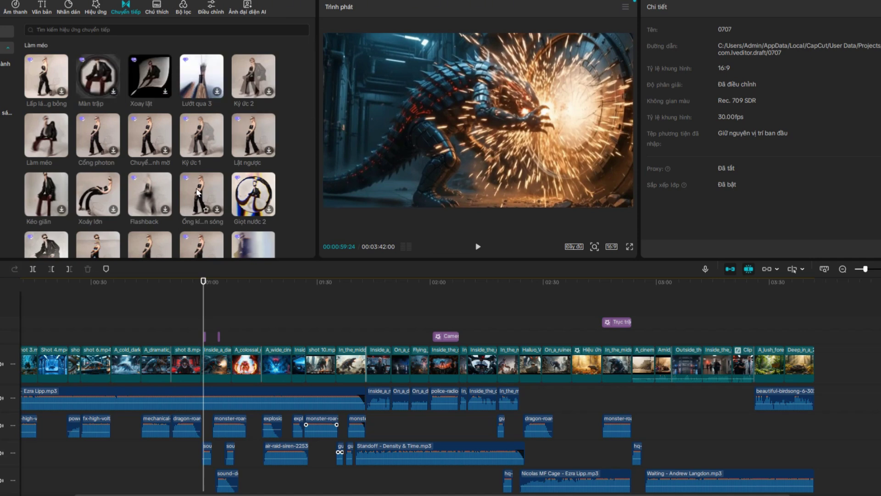
scroll(199, 198, "down", 3)
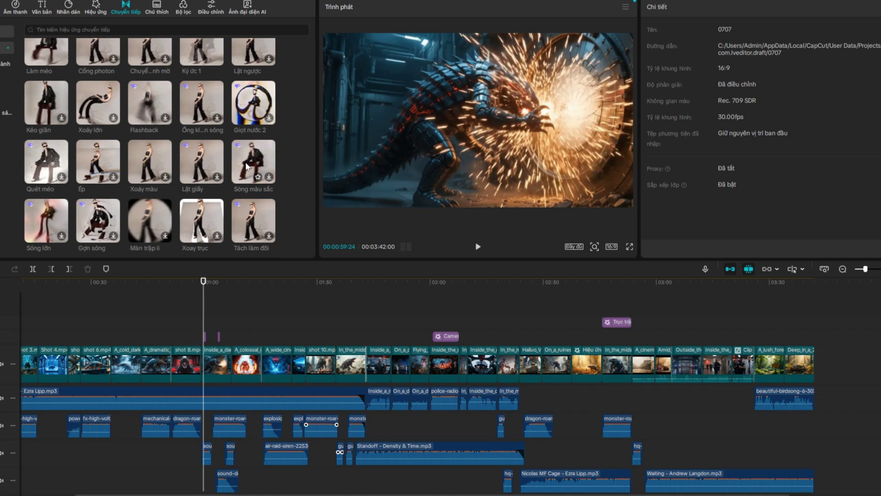
left_click(201, 360)
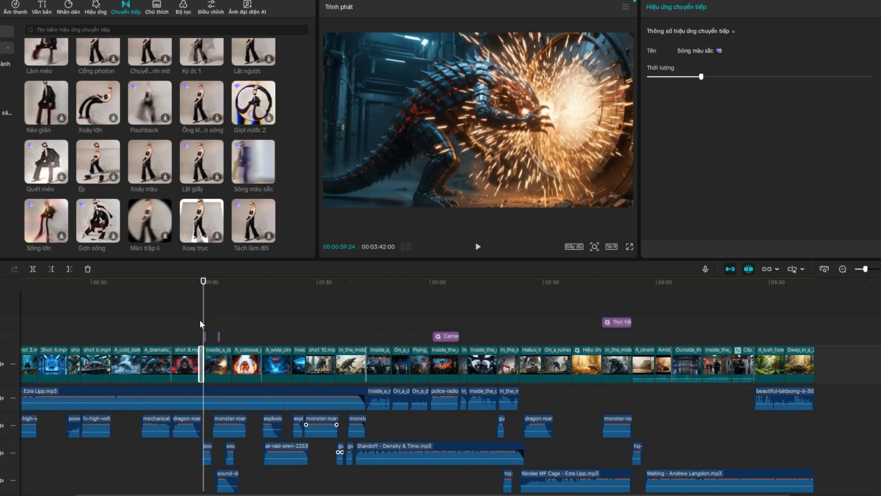
left_click(199, 324)
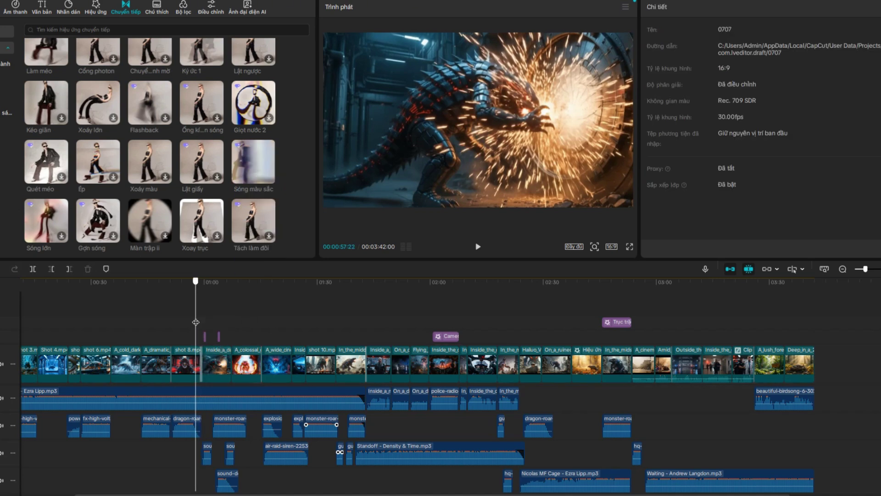
key("space")
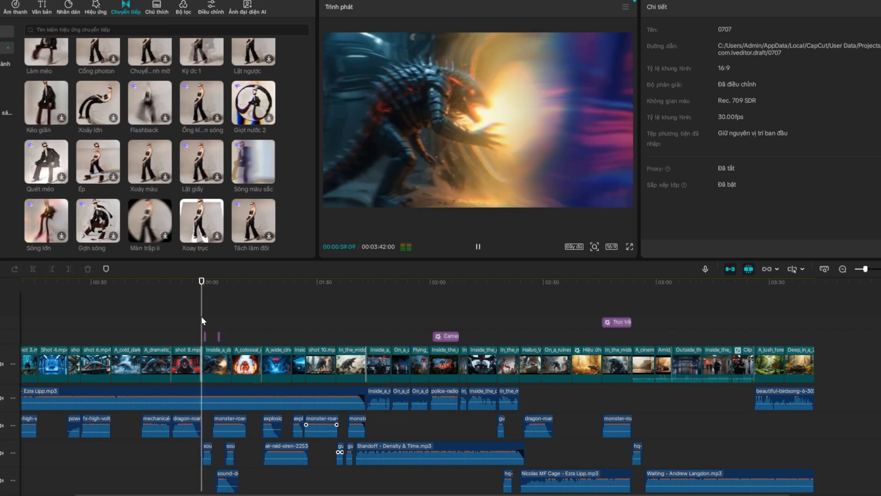
scroll(225, 343, "up", 3)
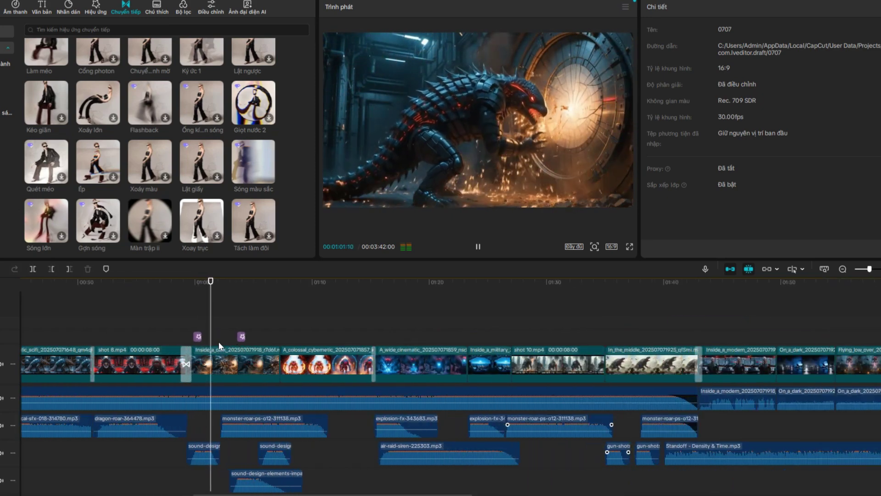
scroll(219, 341, "up", 1)
Play the assembled film from the beginning to review the complete edit
left_click(65, 317)
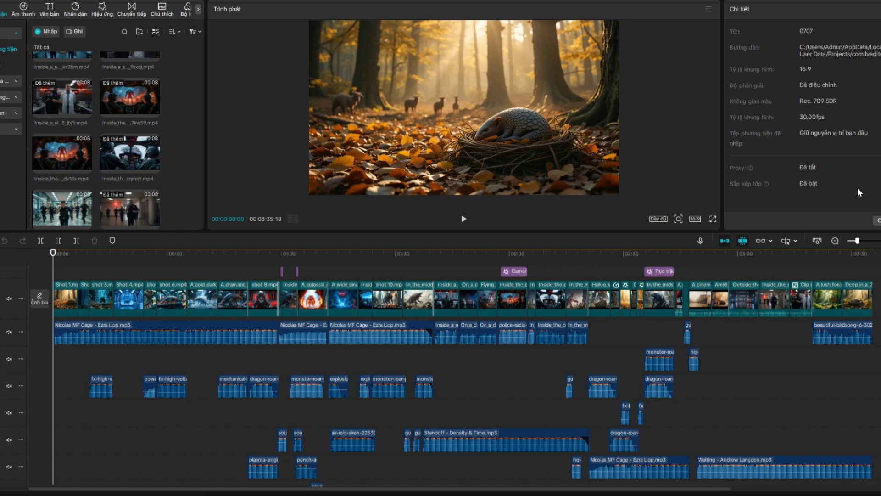
left_click(463, 221)
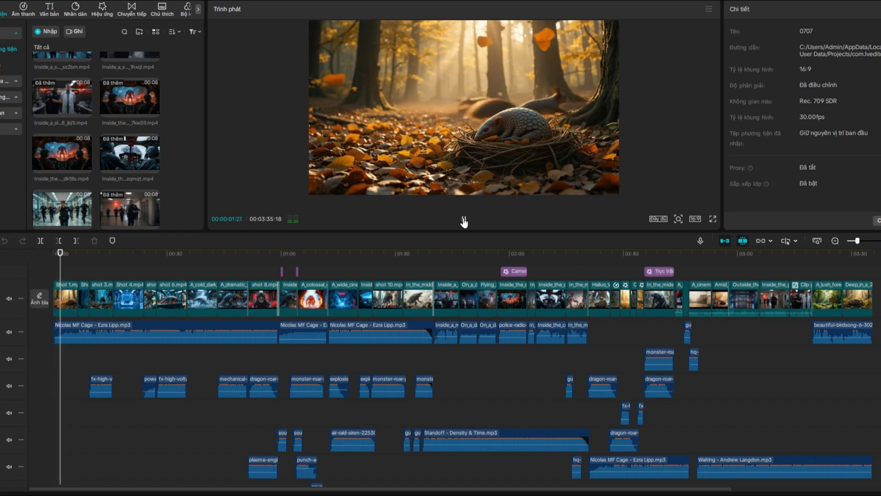